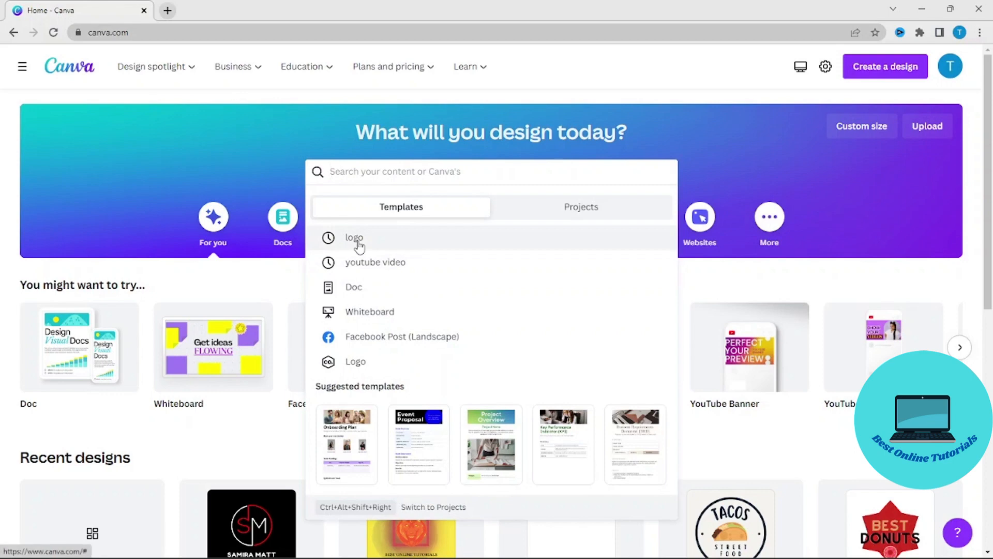
# Step: Open the logo templates from the recent searches and create a blank Logo design
pyautogui.click(357, 240)
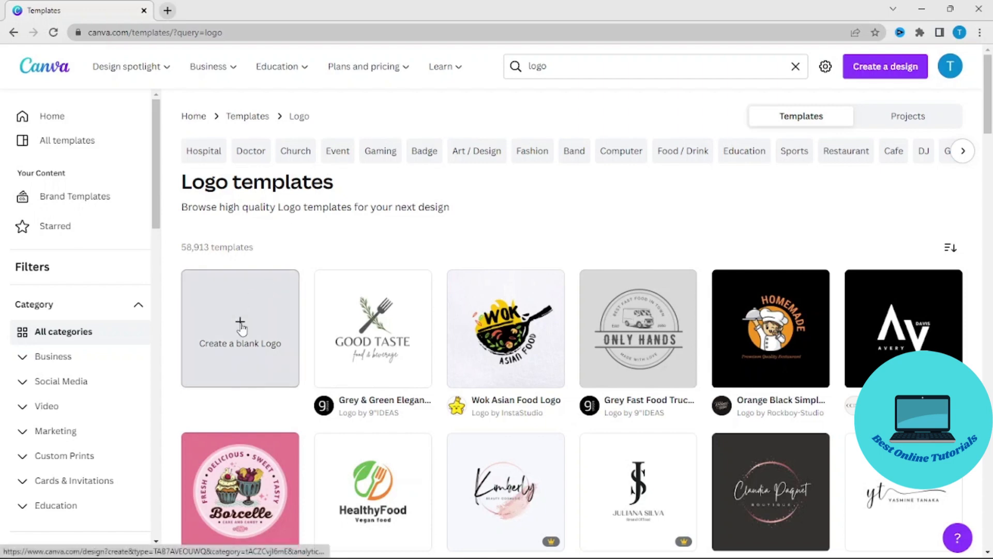
pyautogui.click(240, 326)
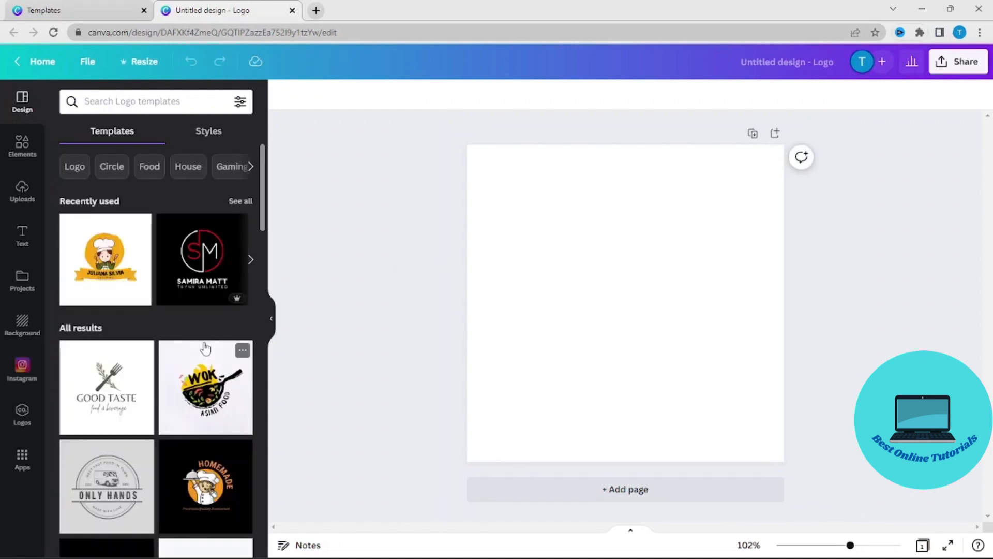
# Step: Browse the general logo templates to see which designs are offered and which are Pro
pyautogui.scroll(-5, 203, 346)
pyautogui.scroll(-6, 203, 346)
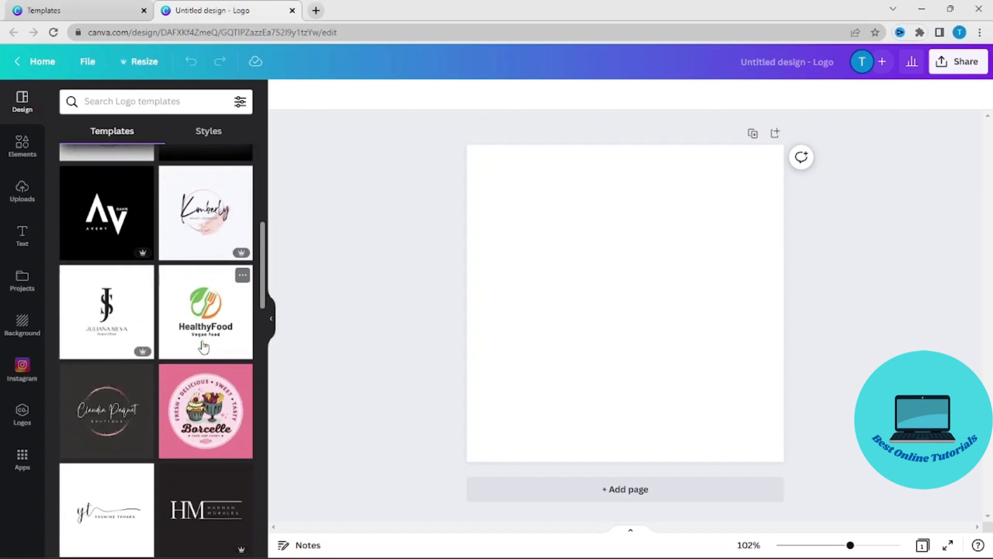
pyautogui.scroll(-3, 202, 347)
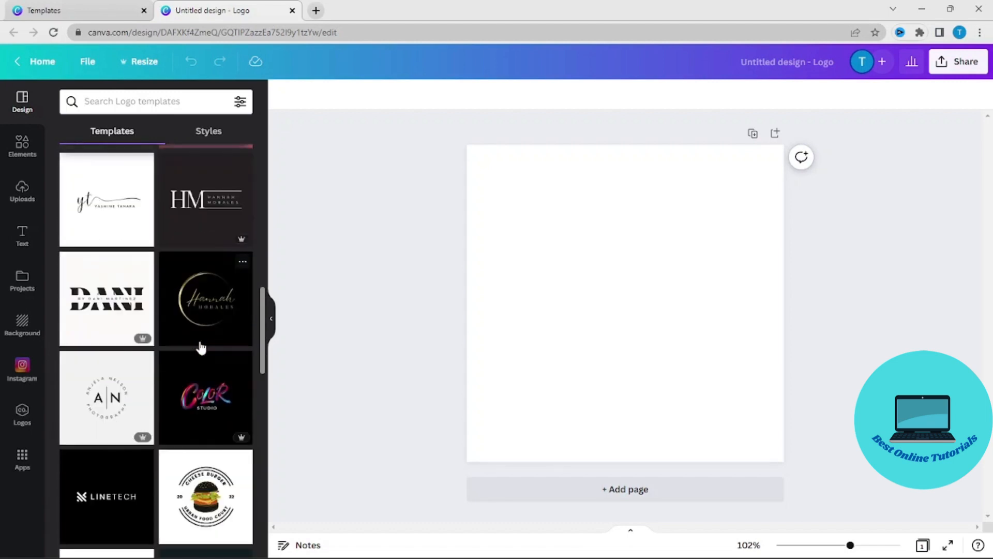
pyautogui.scroll(-4, 202, 347)
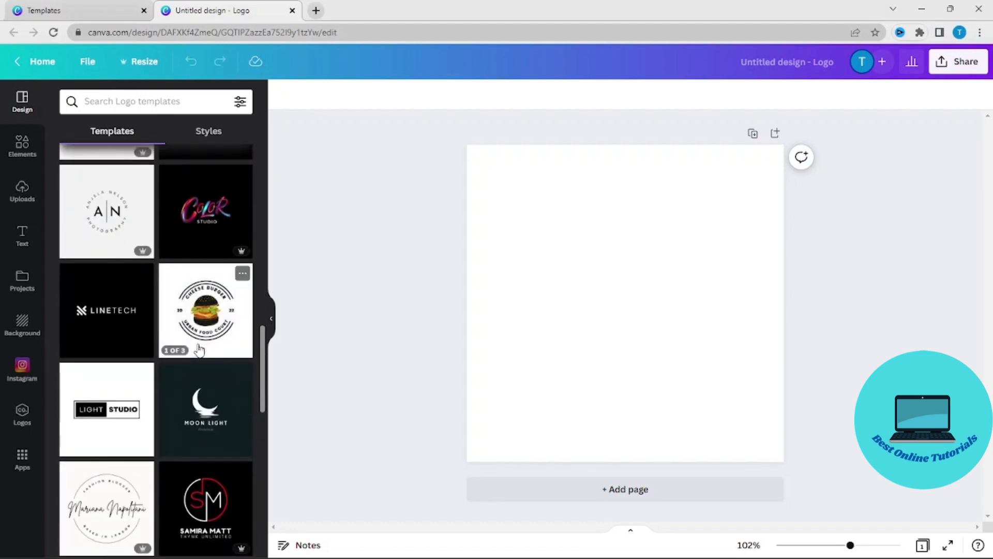
pyautogui.scroll(-4, 196, 349)
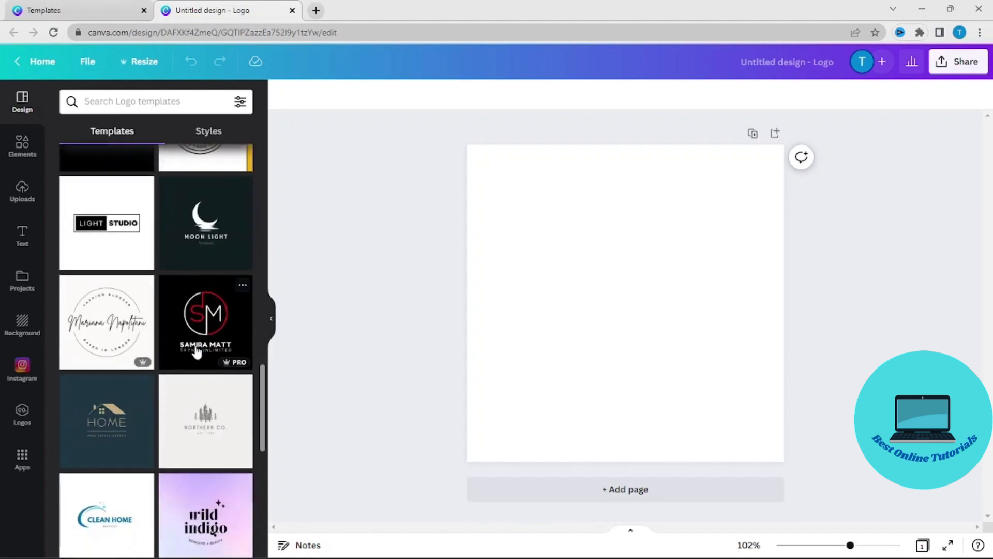
pyautogui.scroll(5, 197, 349)
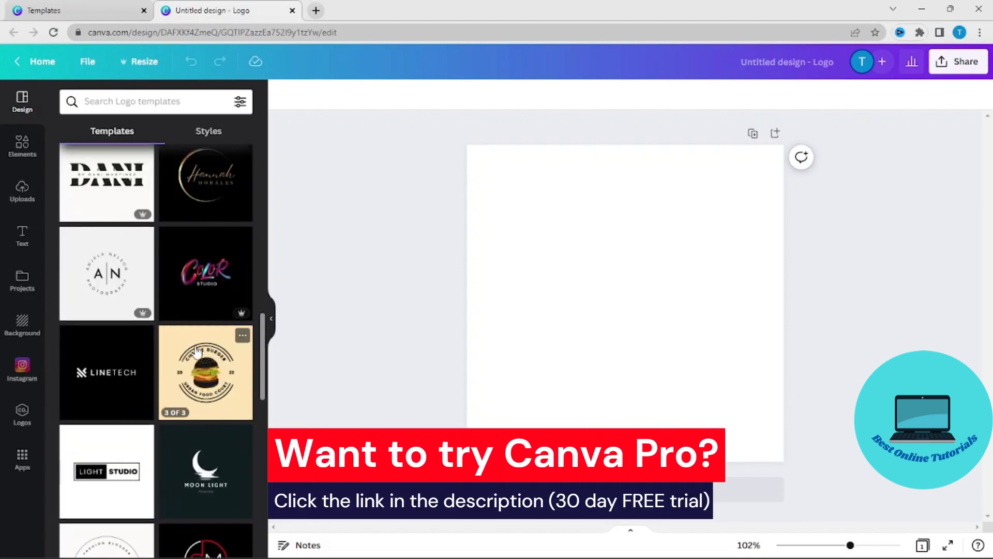
pyautogui.scroll(-1, 197, 352)
pyautogui.scroll(-2, 196, 353)
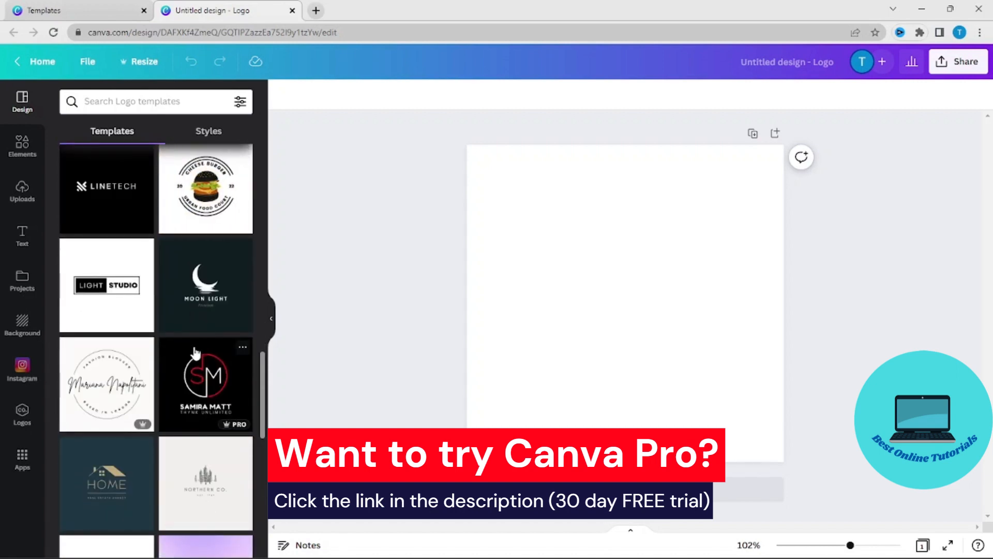
pyautogui.scroll(10, 157, 295)
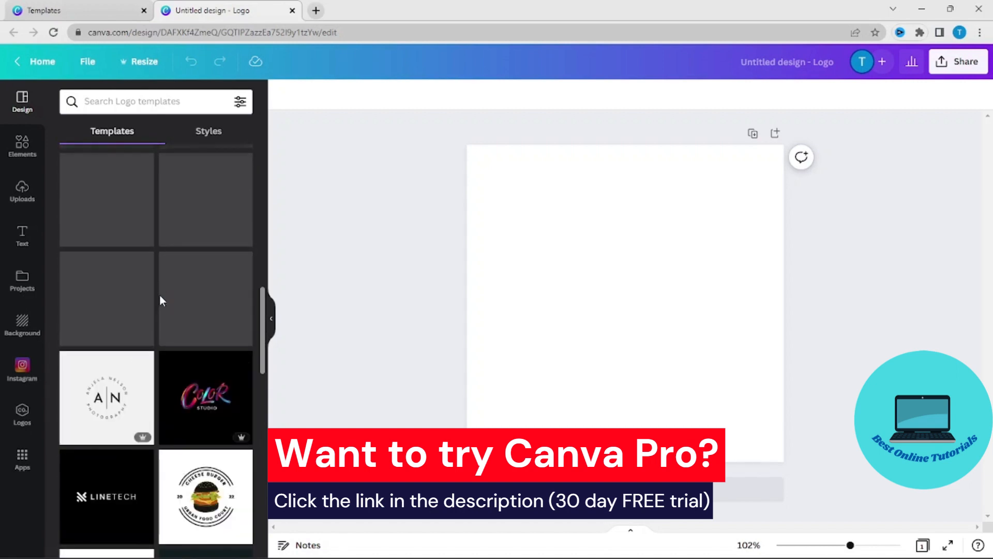
pyautogui.scroll(5, 159, 300)
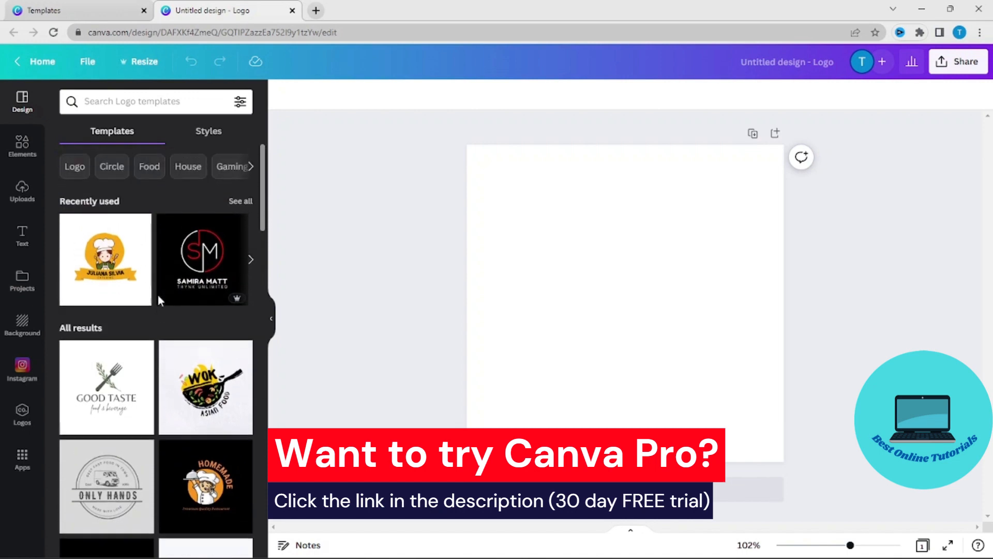
# Step: Search the logo templates for the suggested phrase "Real Estate Logos"
pyautogui.click(160, 101)
pyautogui.write('real')
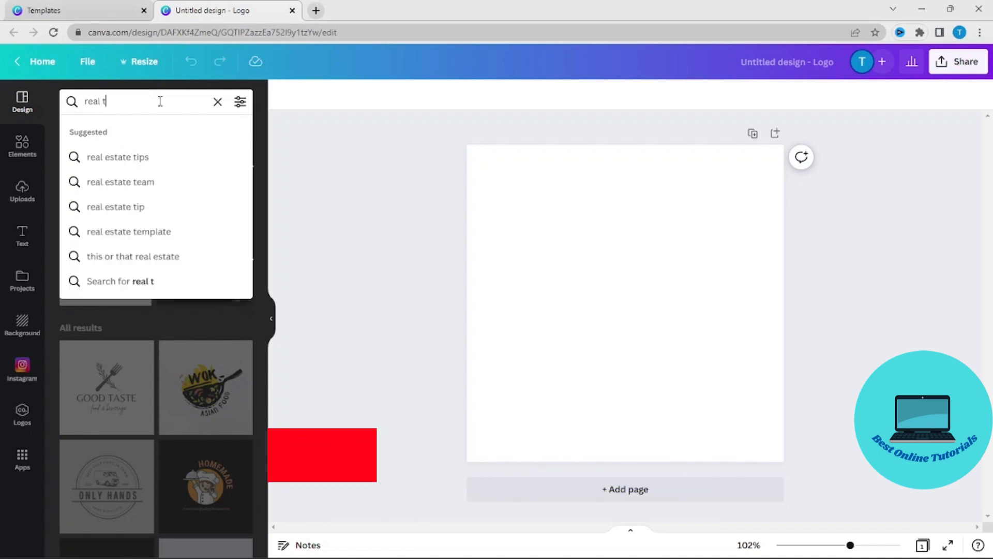
pyautogui.write(' estate')
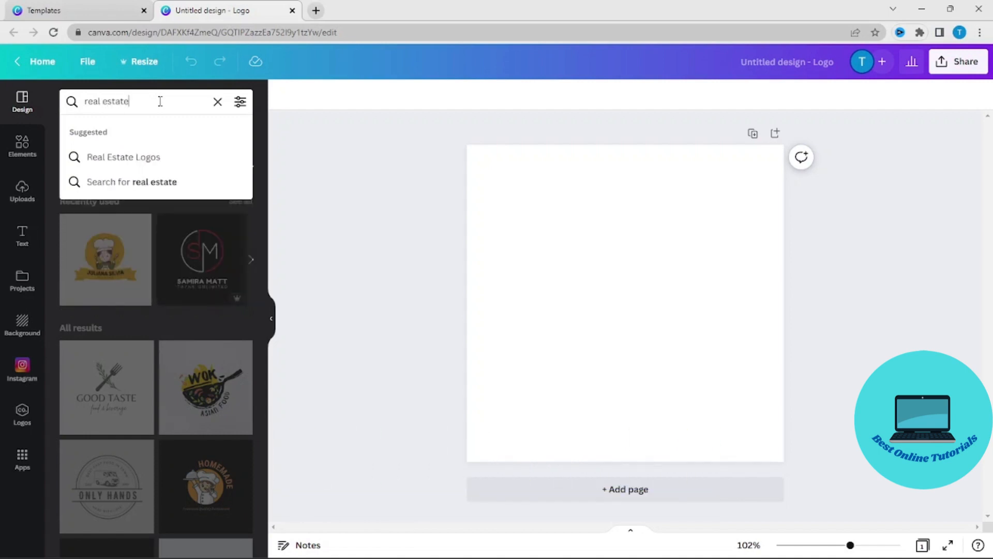
pyautogui.click(132, 157)
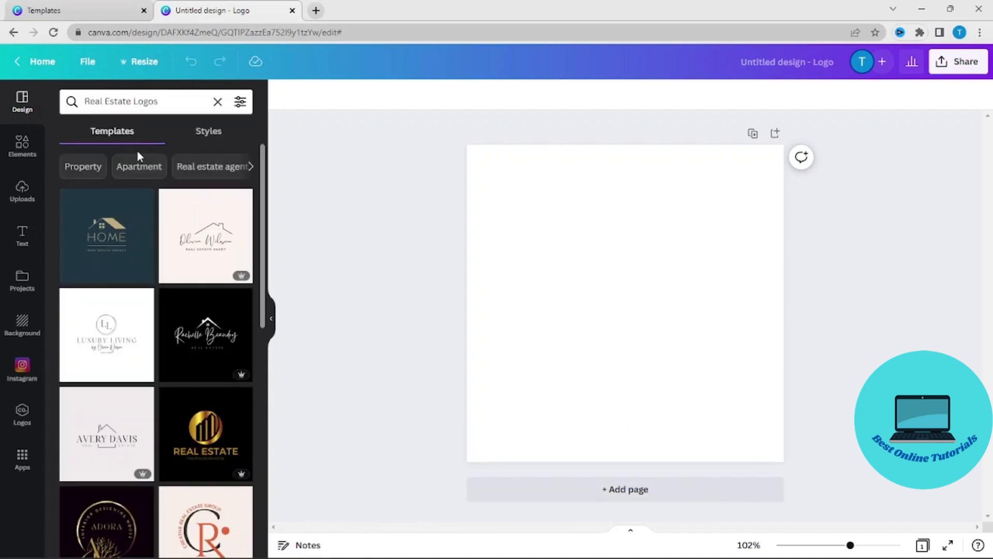
# Step: Apply the green page of the "Gold and Black Luxury Estate Agency Logo" template to the blank canvas
pyautogui.scroll(-4, 185, 305)
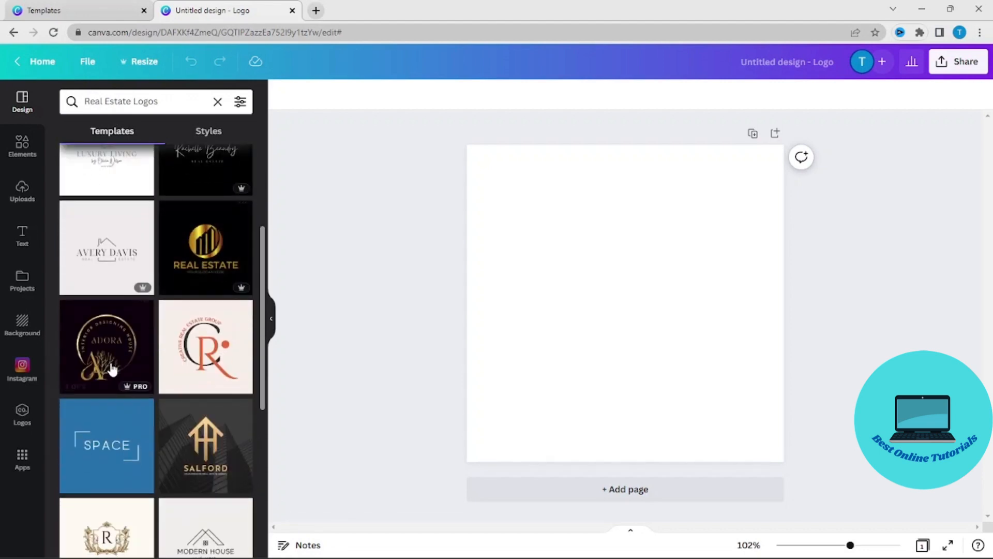
pyautogui.scroll(-5, 150, 343)
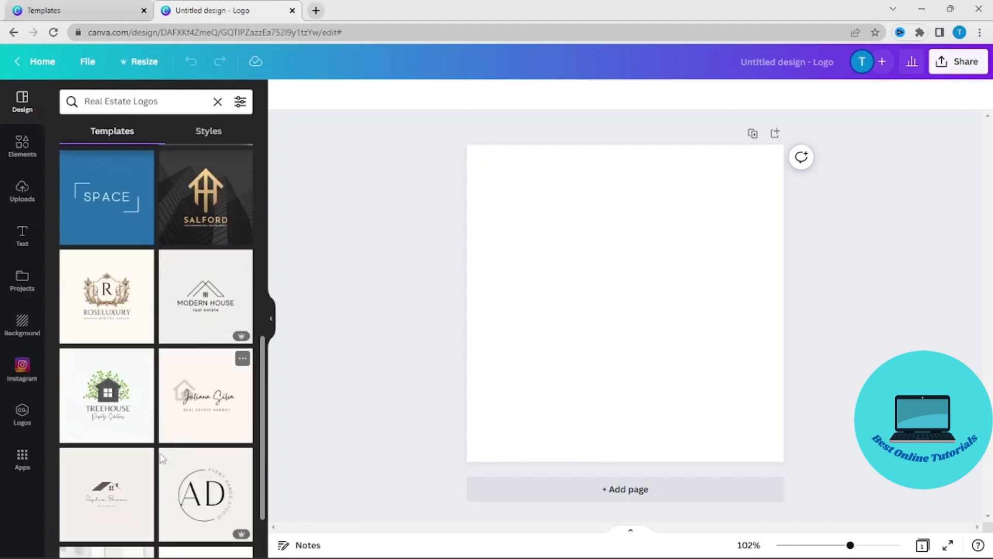
pyautogui.scroll(-2, 148, 463)
pyautogui.scroll(6, 146, 461)
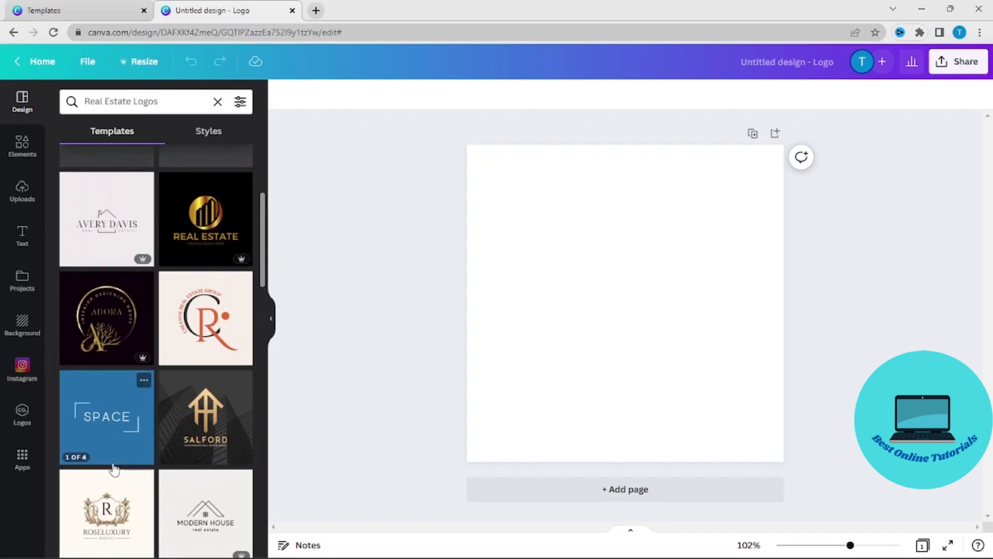
pyautogui.scroll(-3, 201, 460)
pyautogui.click(193, 283)
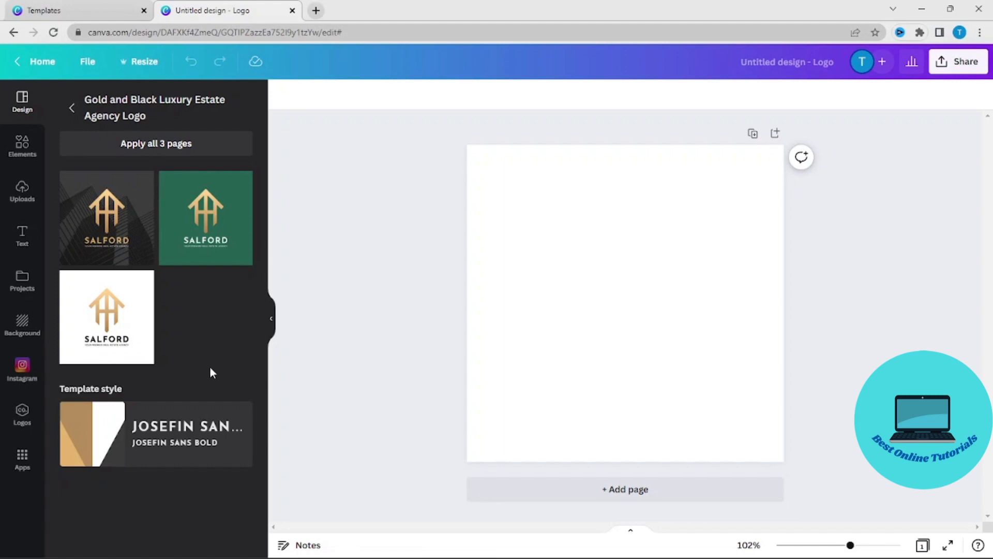
pyautogui.click(238, 200)
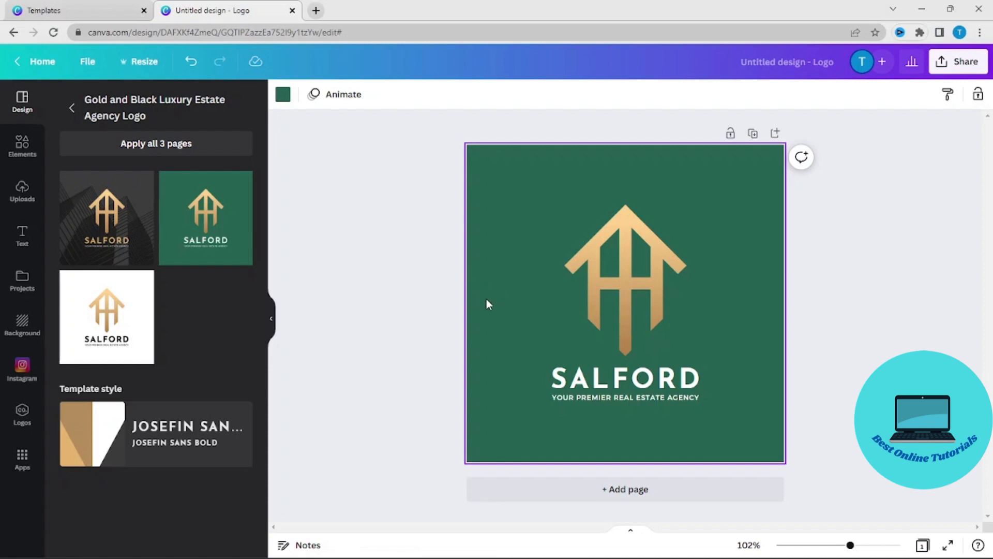
# Step: Apply the Neon text effect to the SALFORD heading
pyautogui.click(662, 380)
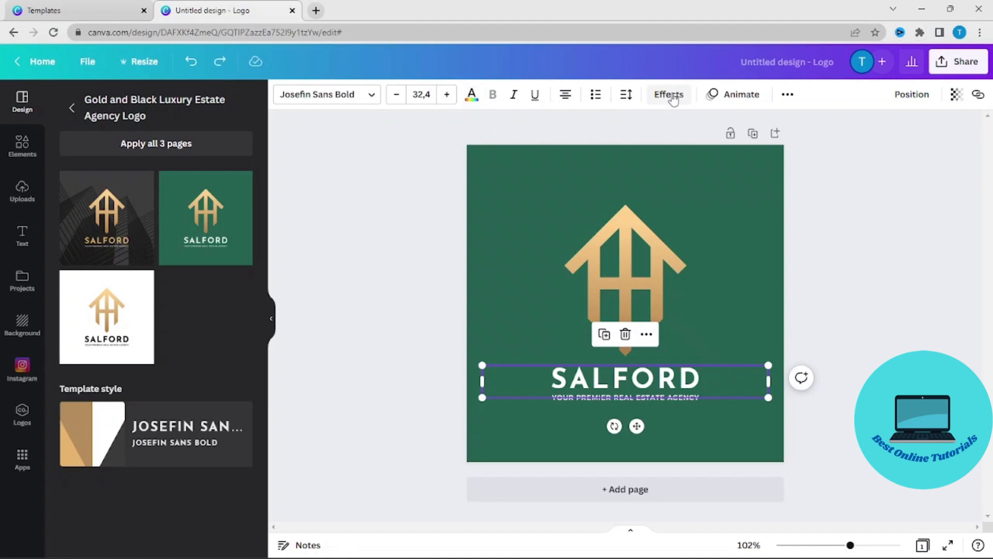
pyautogui.click(673, 99)
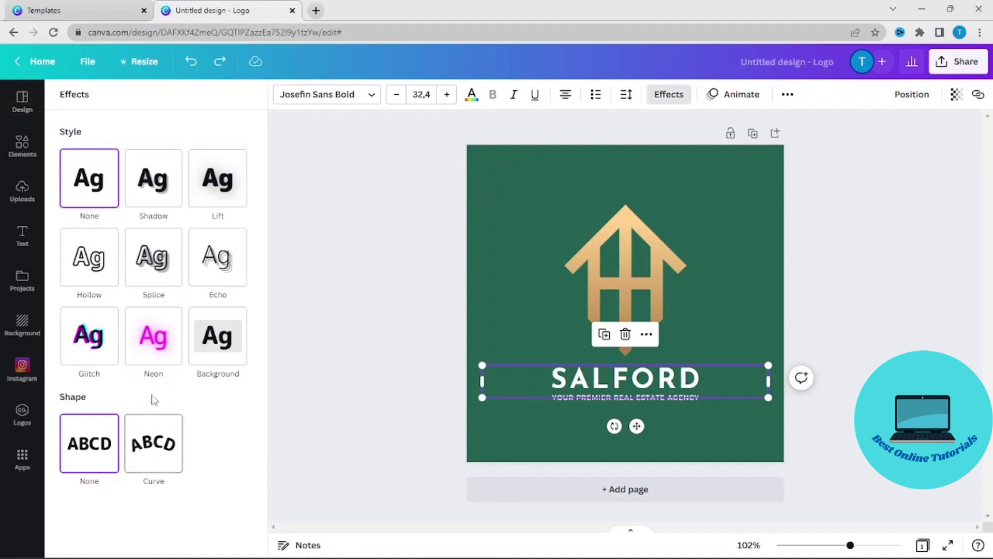
pyautogui.click(158, 339)
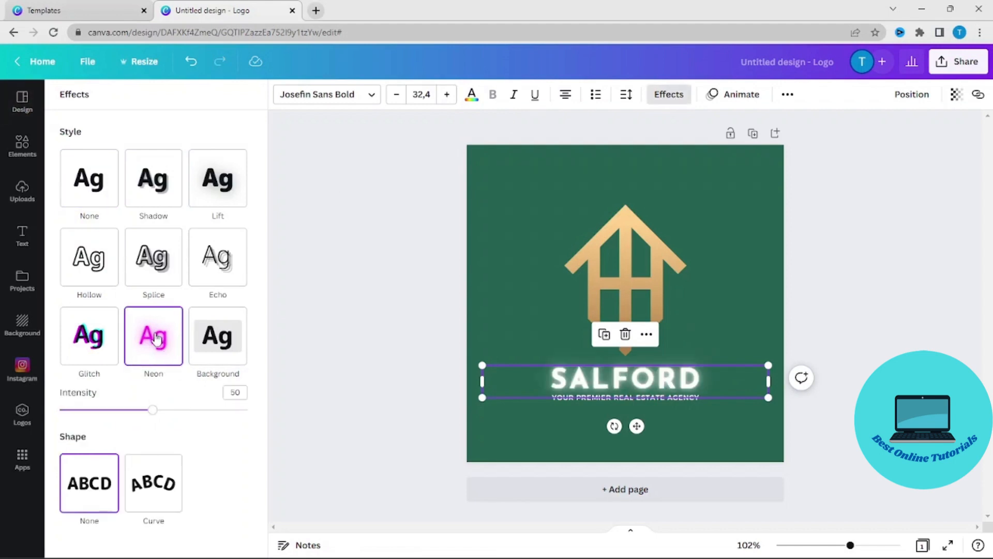
# Step: Replace the SALFORD heading text with "BEST ONLINE TURORIALS"
pyautogui.doubleClick(698, 380)
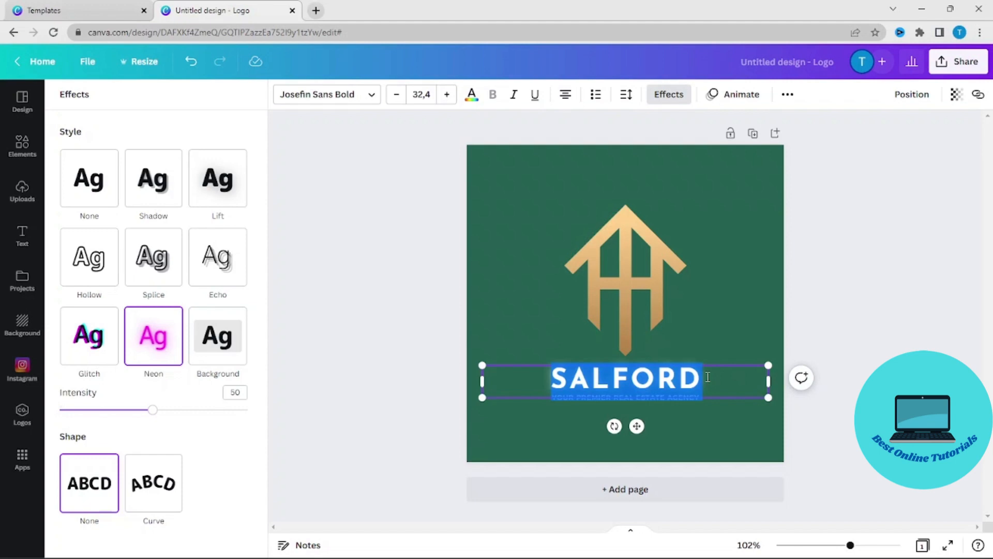
pyautogui.write('BEST ONLI')
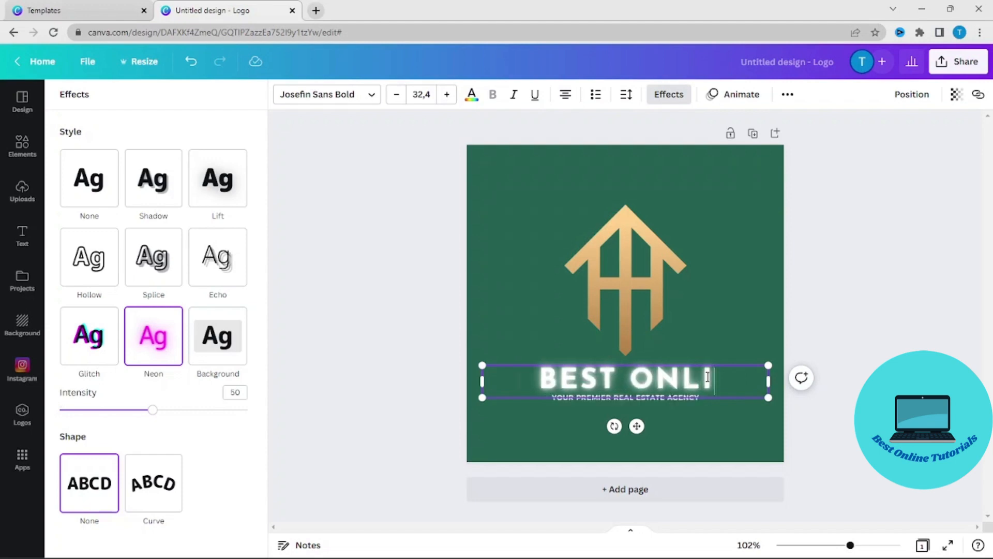
pyautogui.write('NE TURORIALS')
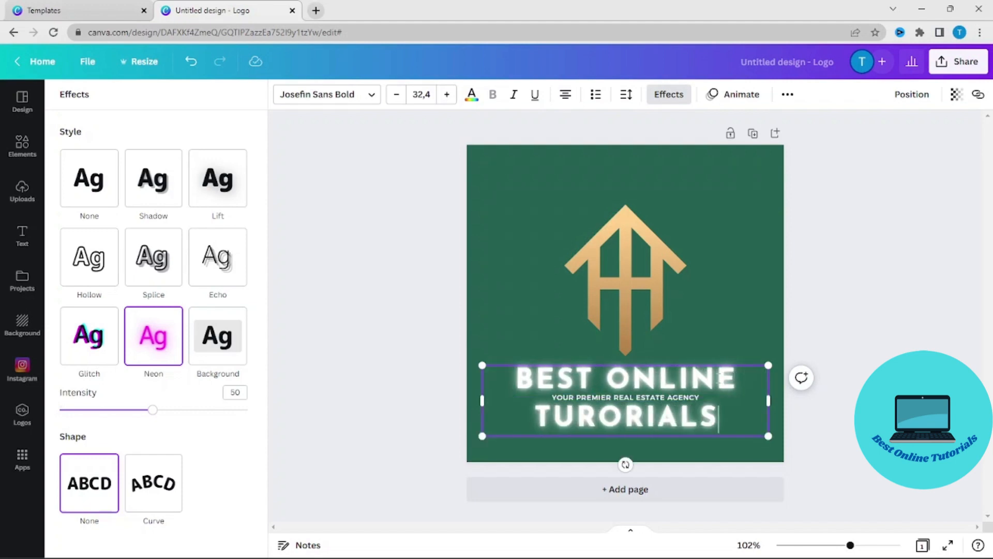
# Step: Fit the heading on one line by resizing its text box, set its font size to 21,1 and centre it horizontally on the page
pyautogui.moveTo(768, 436); pyautogui.dragTo(691, 394)
pyautogui.moveTo(688, 392); pyautogui.dragTo(803, 379)
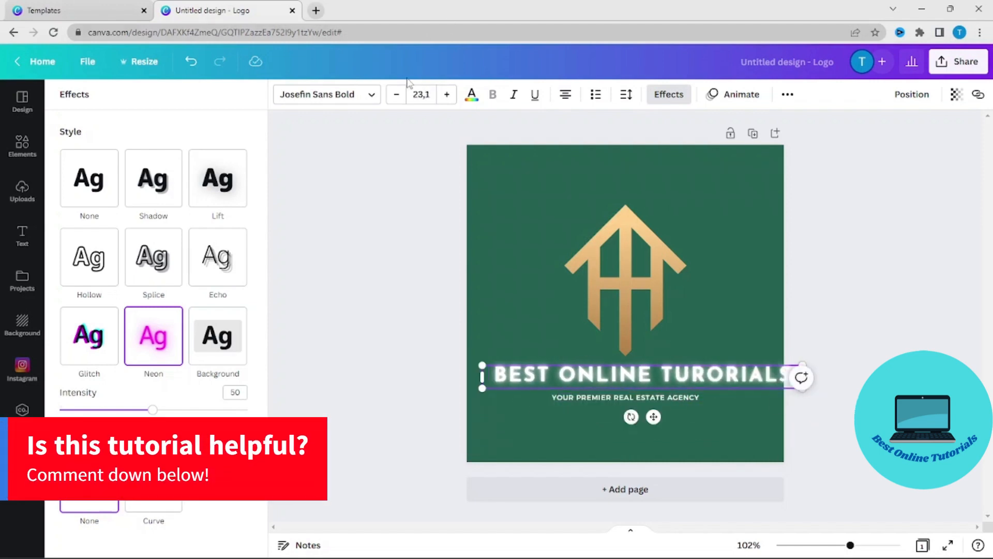
pyautogui.click(396, 94)
pyautogui.click(397, 94)
pyautogui.click(913, 105)
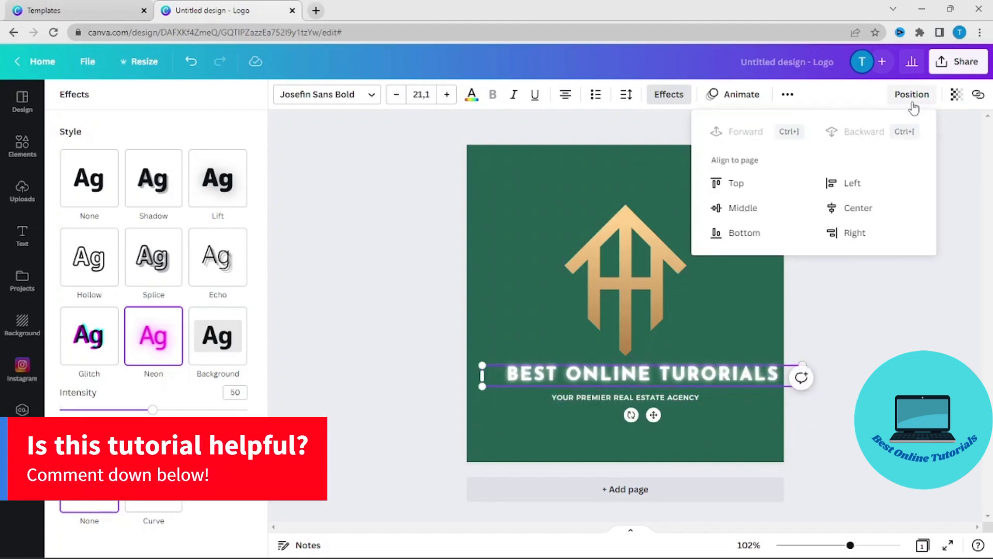
pyautogui.click(859, 207)
pyautogui.click(734, 403)
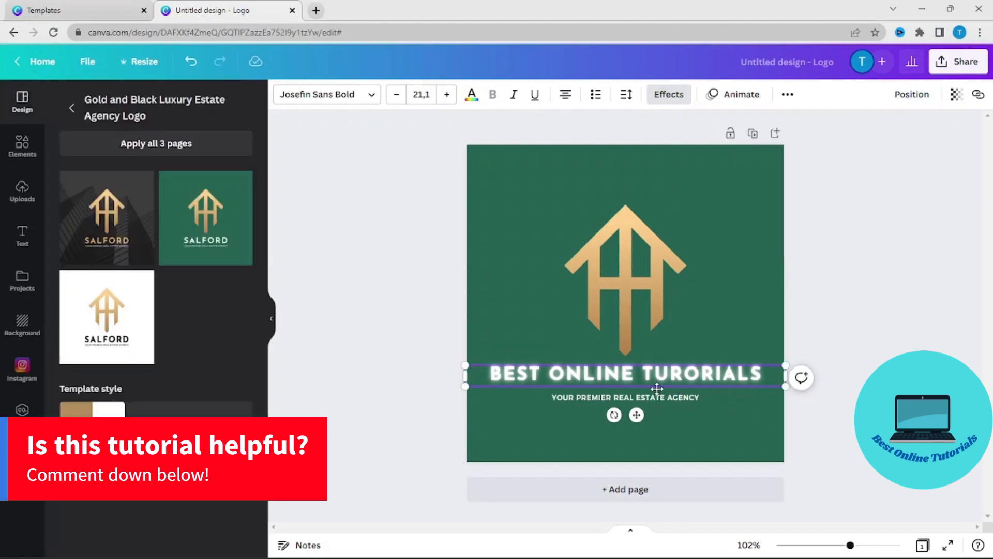
# Step: Replace the tagline below the heading with "REAL ESTATE COMPANY"
pyautogui.click(680, 401)
pyautogui.click(691, 397)
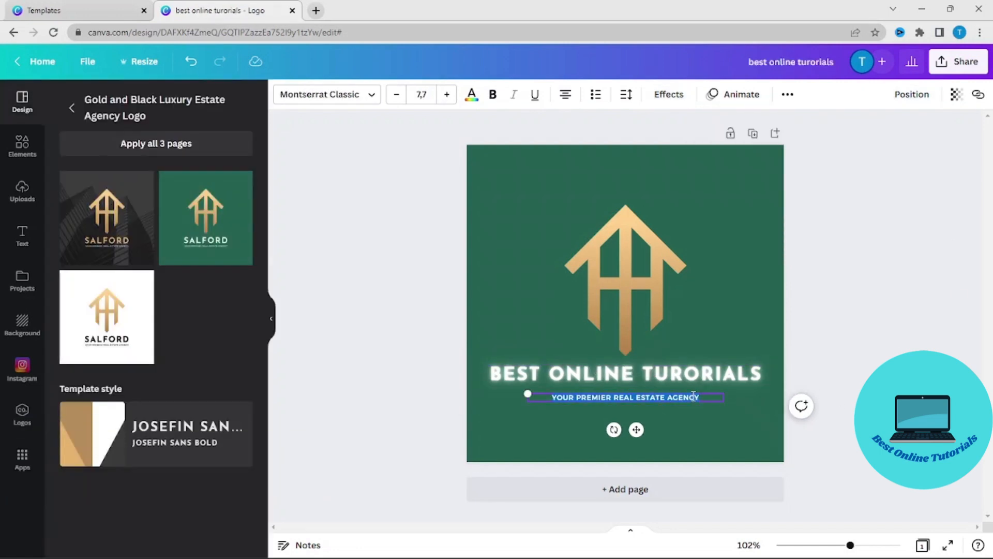
pyautogui.write('REAL')
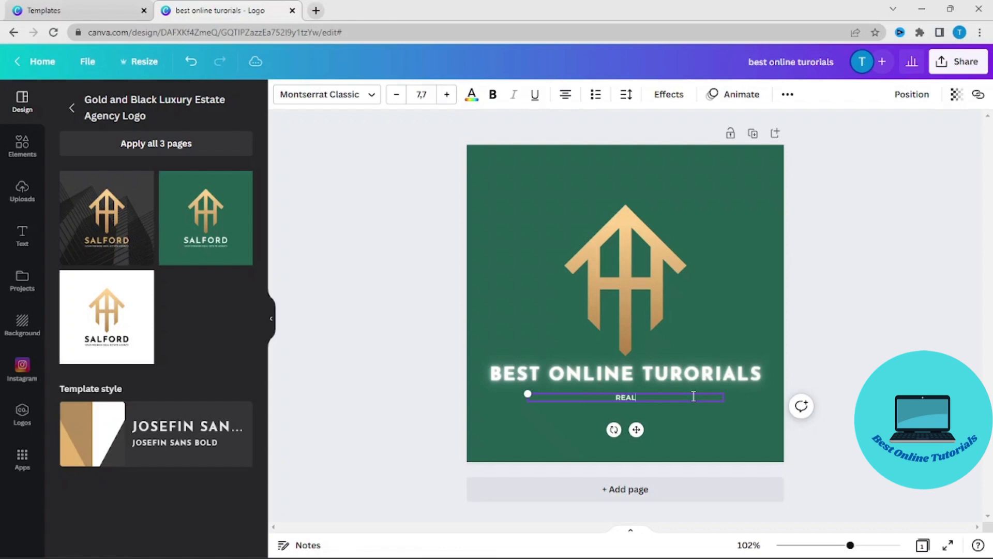
pyautogui.write(' ESTATE COMPANY')
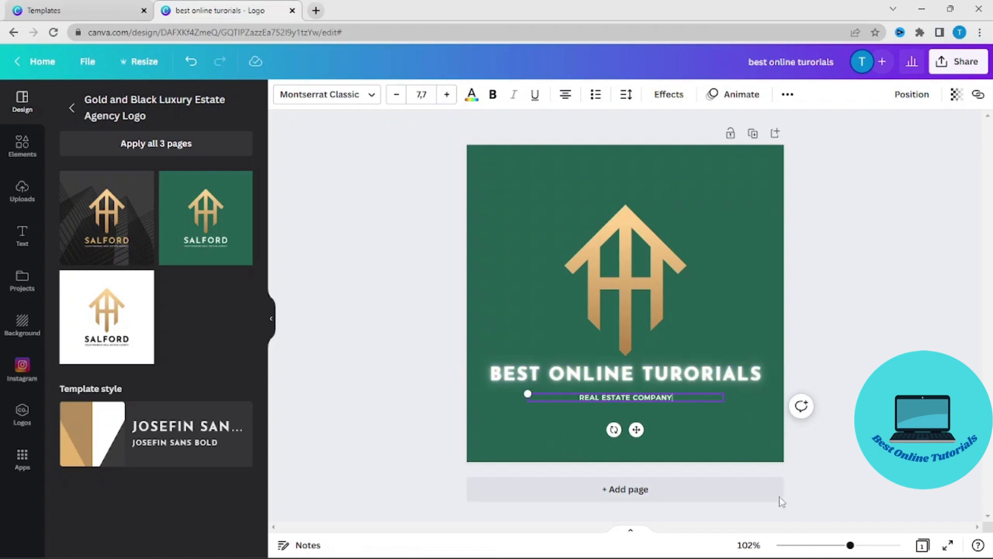
# Step: Increase the tagline's font size to 11,7
pyautogui.click(448, 97)
pyautogui.click(448, 97)
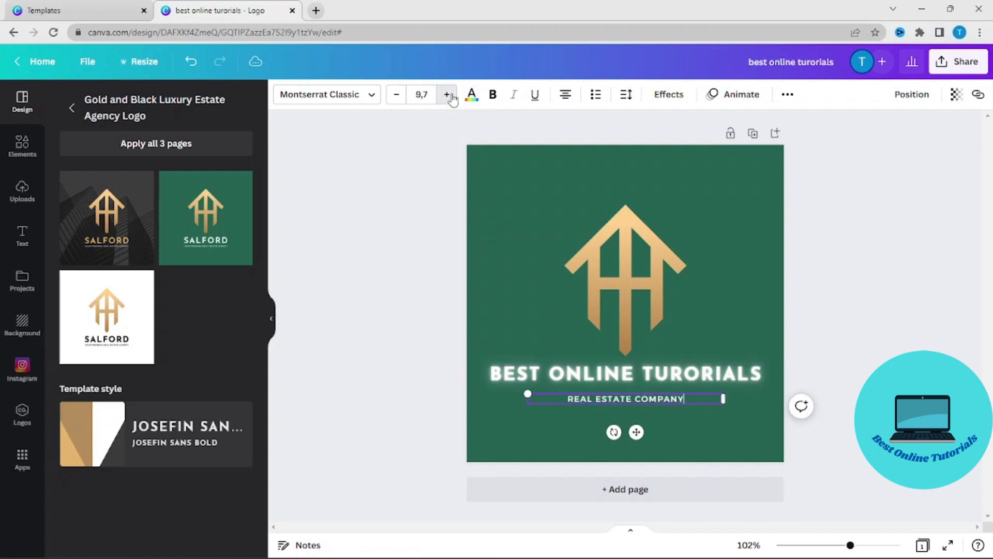
pyautogui.click(448, 96)
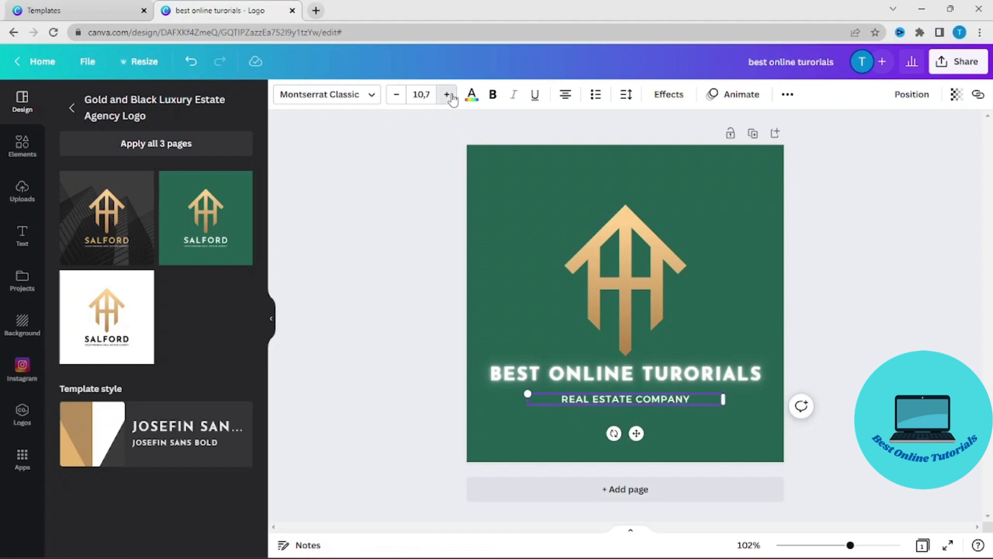
pyautogui.click(449, 97)
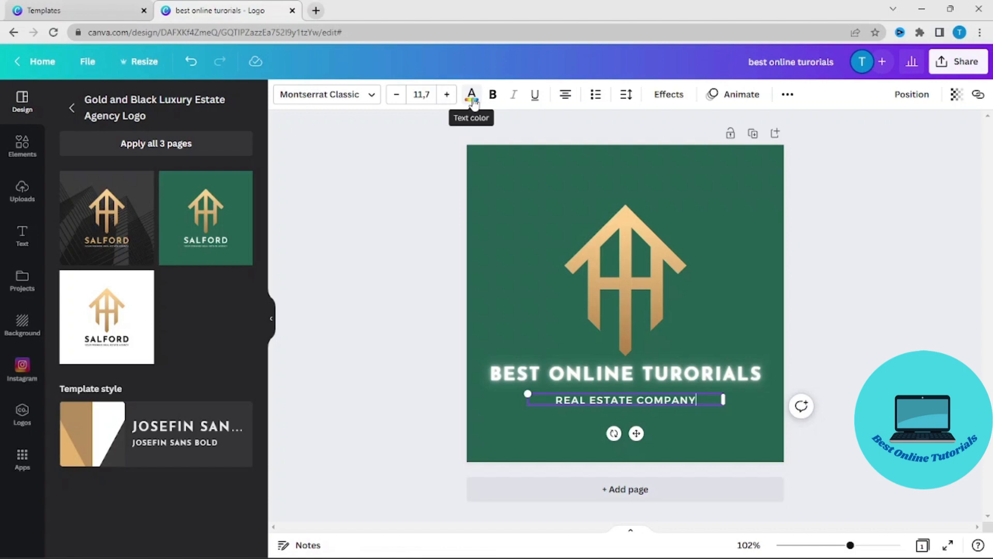
# Step: Change the tagline's text colour to the light turquoise default colour
pyautogui.click(472, 96)
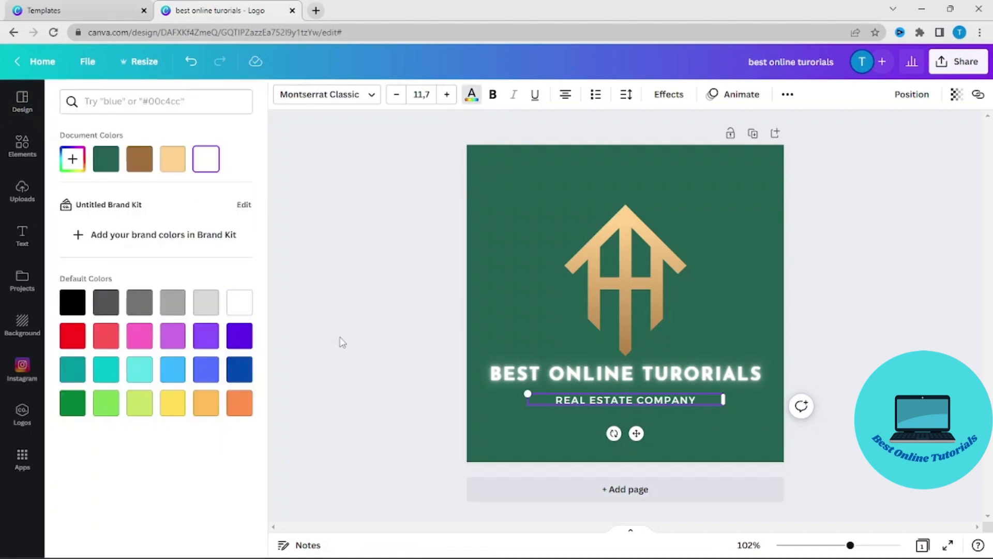
pyautogui.click(243, 371)
pyautogui.click(138, 369)
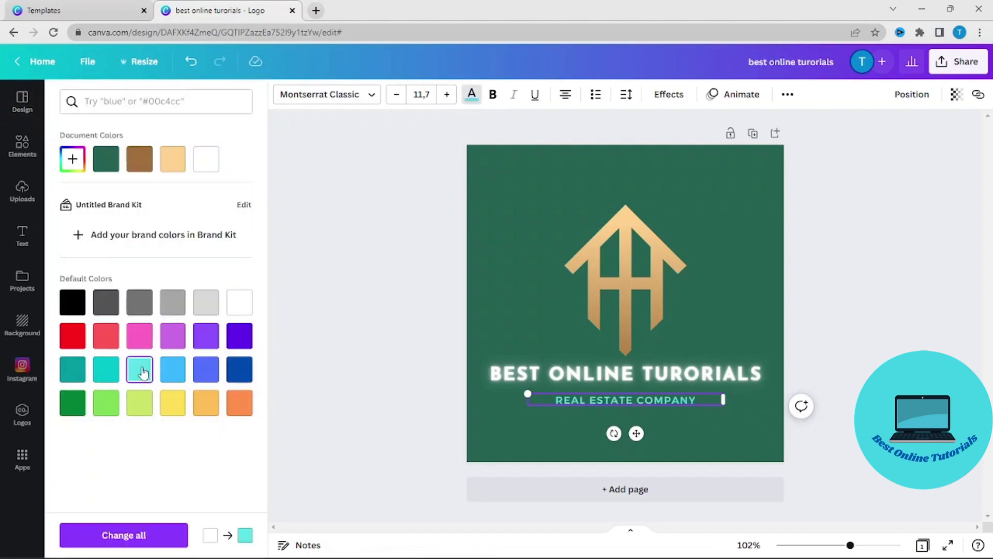
# Step: Try other default colours on the tagline text and settle on light blue
pyautogui.click(74, 337)
pyautogui.click(173, 374)
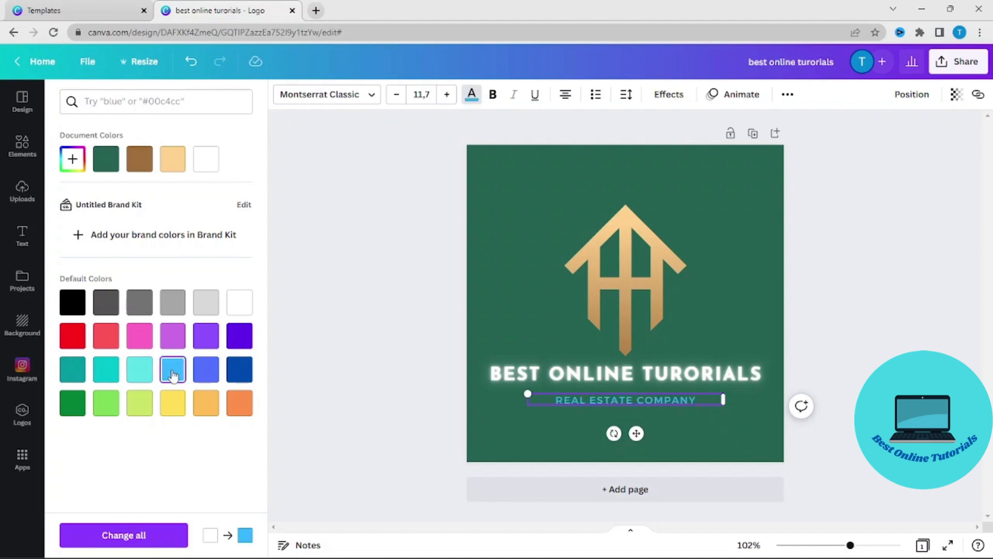
pyautogui.click(72, 403)
pyautogui.click(174, 371)
pyautogui.click(363, 313)
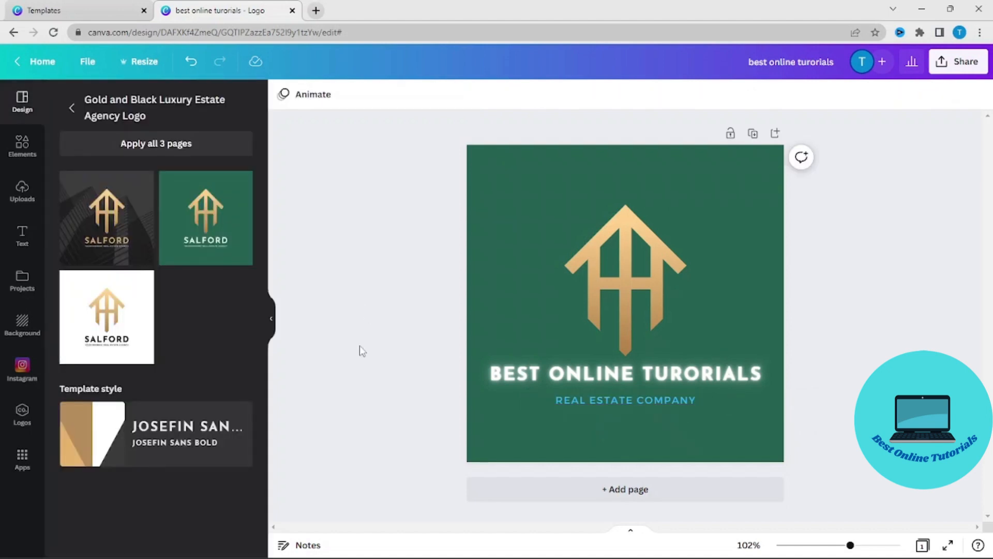
# Step: Apply the Background text effect to the tagline in black with its transparency set to 63
pyautogui.click(651, 402)
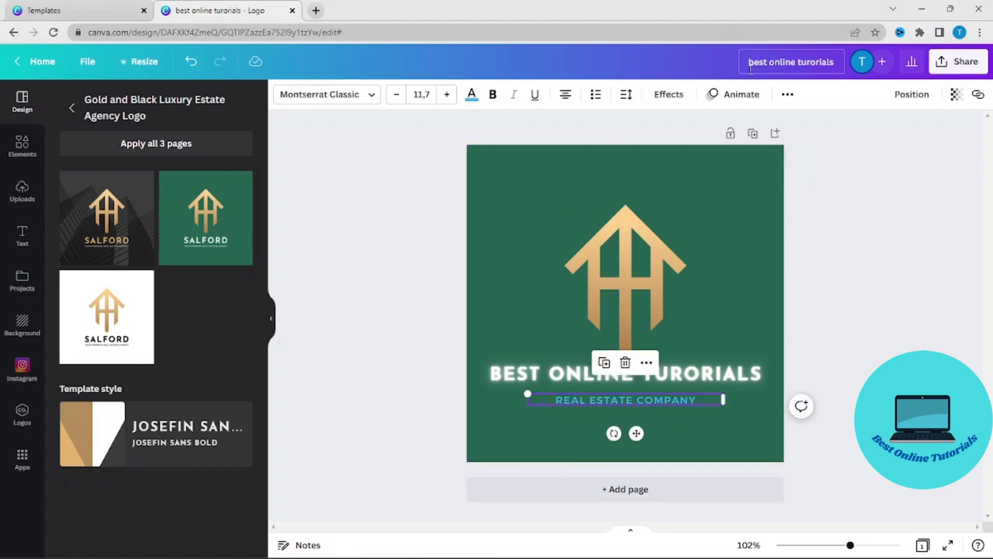
pyautogui.click(671, 95)
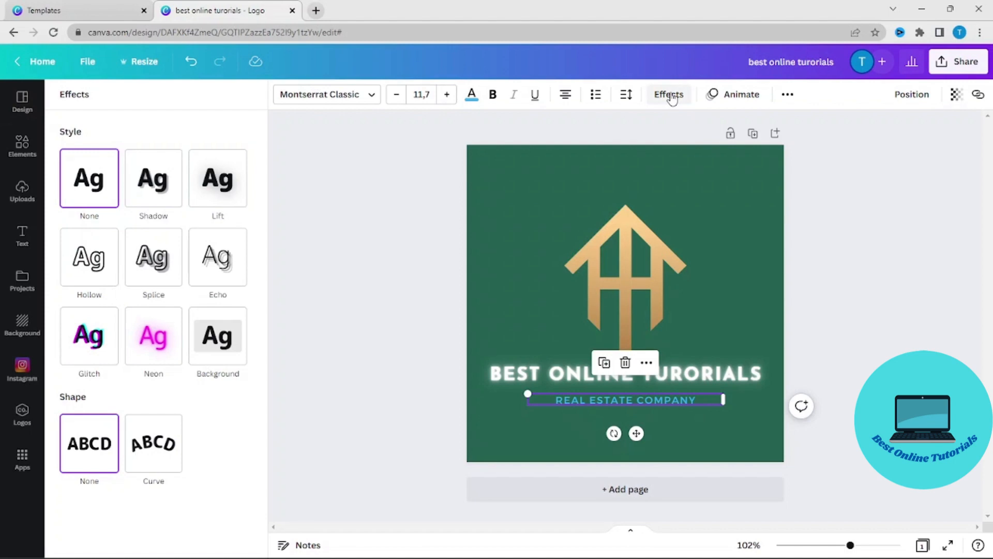
pyautogui.click(218, 336)
pyautogui.scroll(-1, 194, 481)
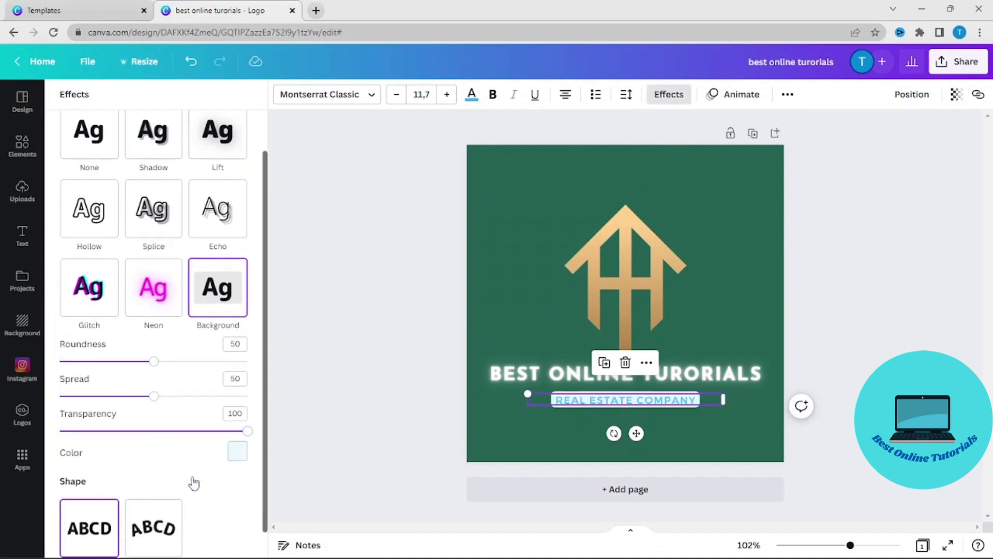
pyautogui.scroll(-1, 194, 483)
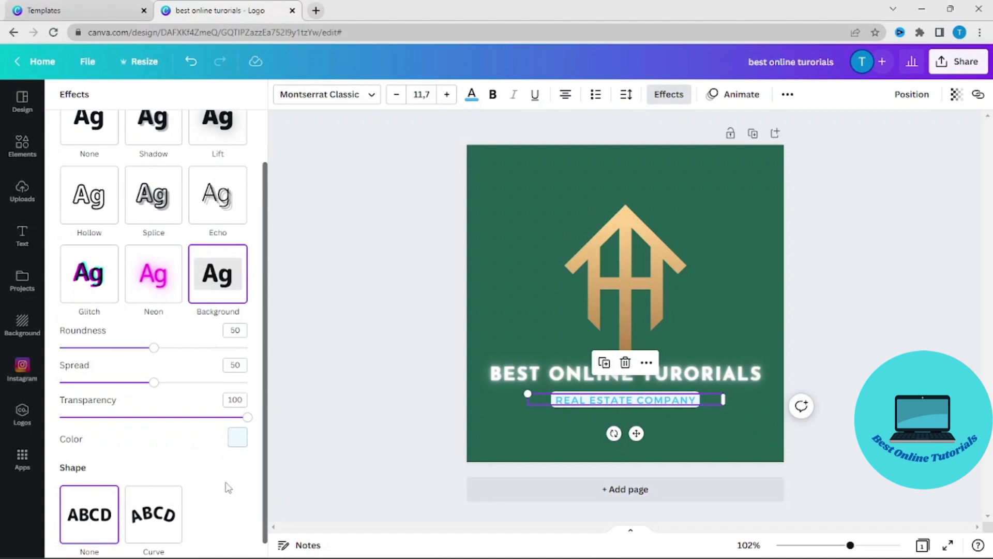
pyautogui.click(231, 440)
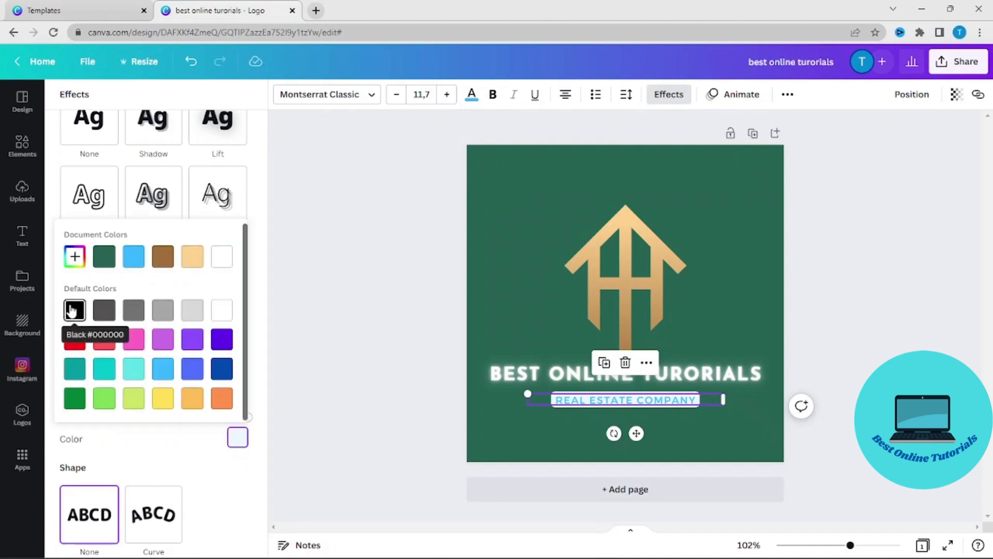
pyautogui.click(74, 309)
pyautogui.click(170, 443)
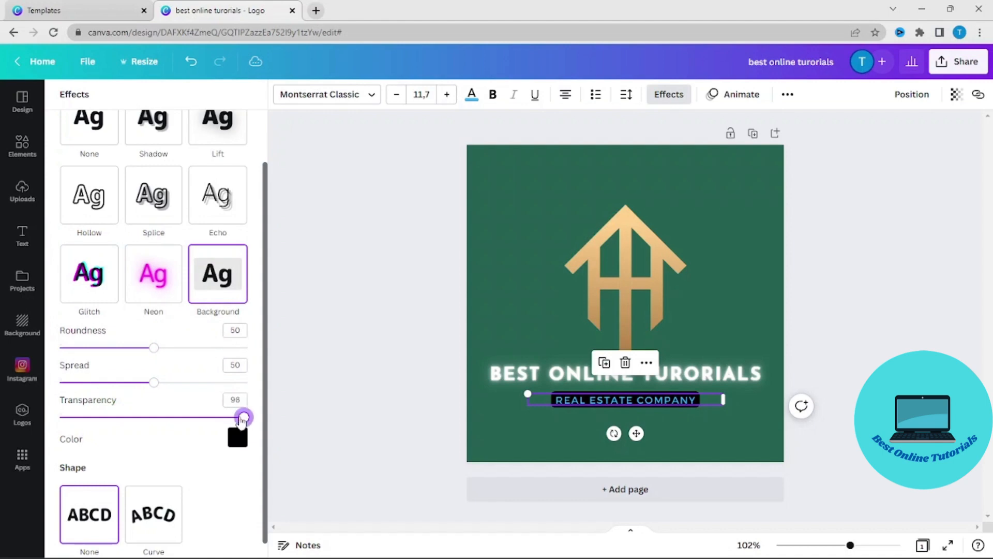
pyautogui.moveTo(236, 417); pyautogui.dragTo(178, 419)
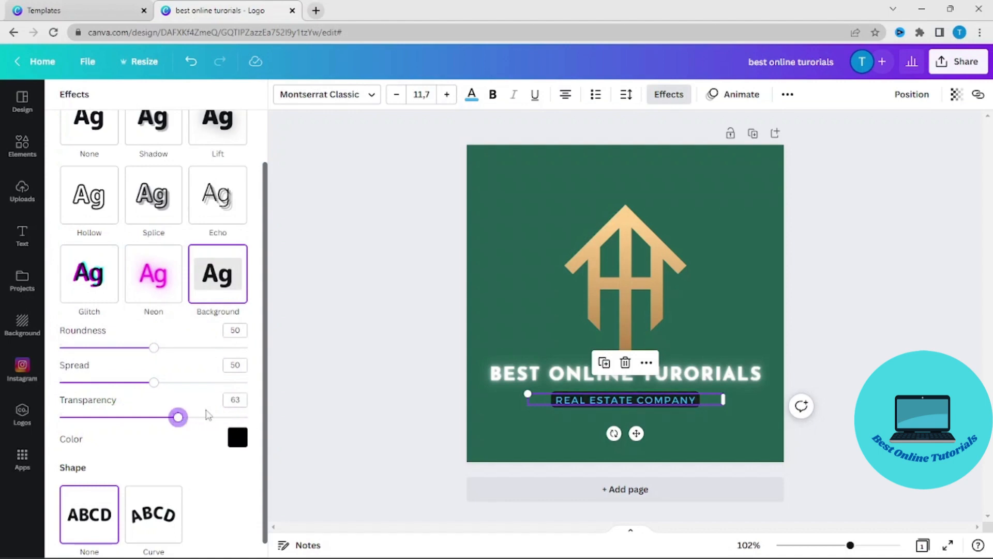
pyautogui.click(397, 364)
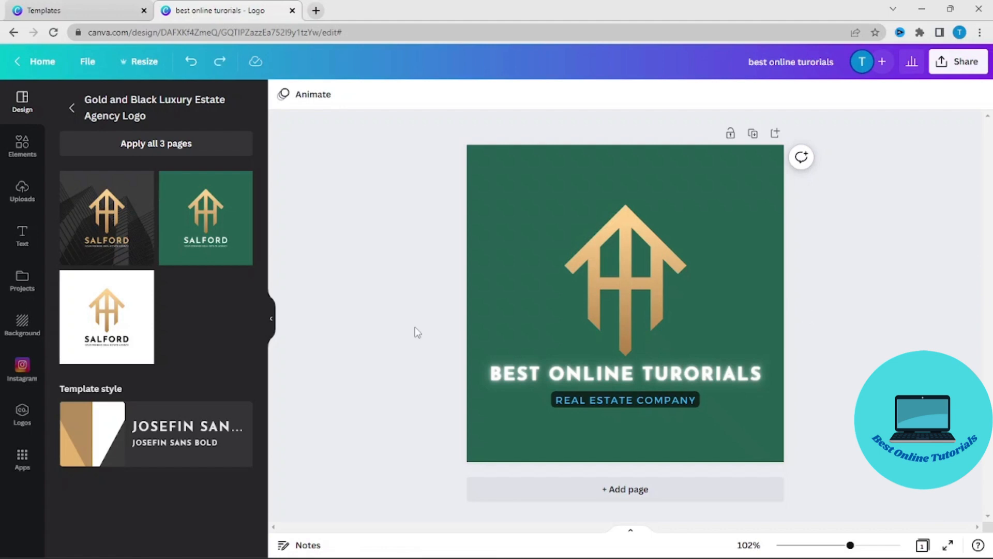
# Step: Add the round scalloped frame from the star frames, shrink it and place it in the logo's upper-left corner
pyautogui.click(19, 150)
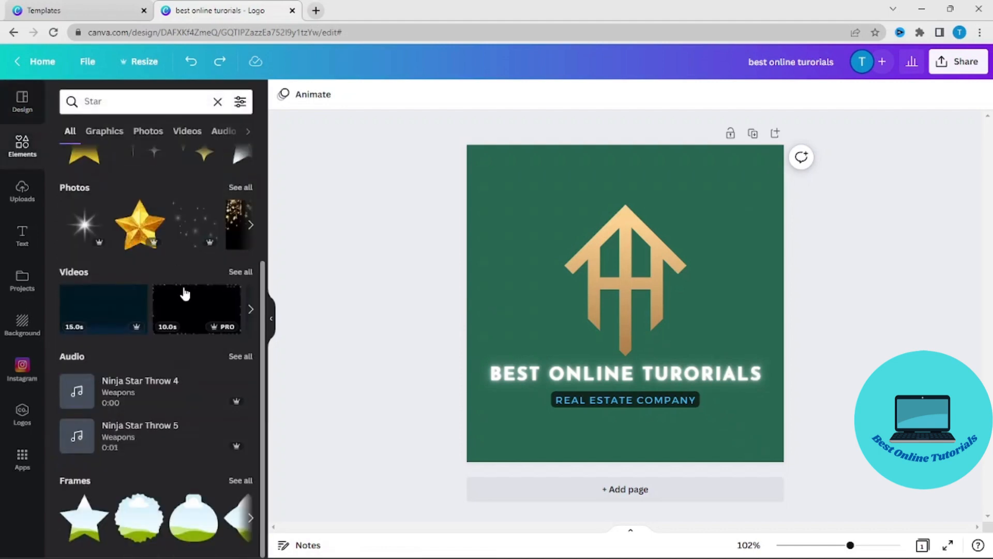
pyautogui.click(75, 481)
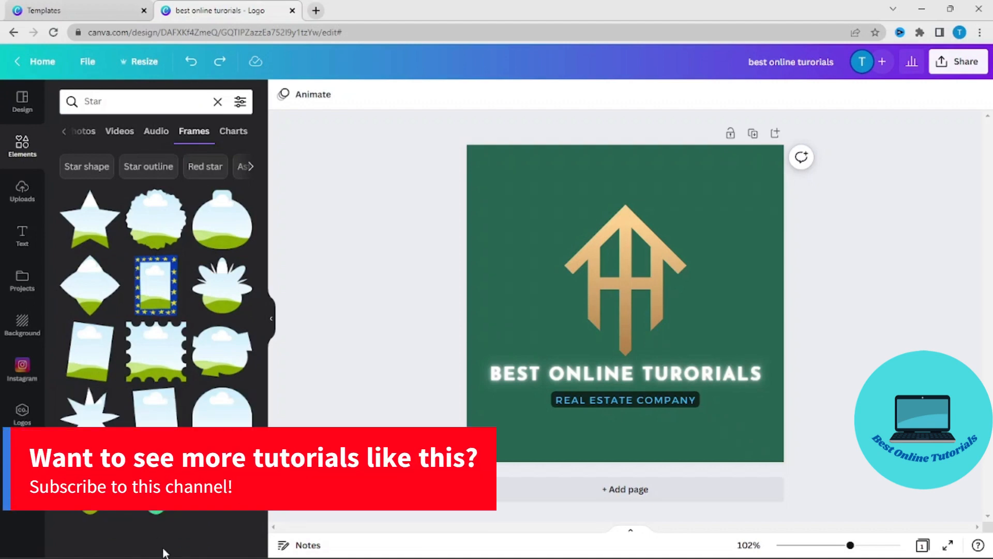
pyautogui.click(156, 226)
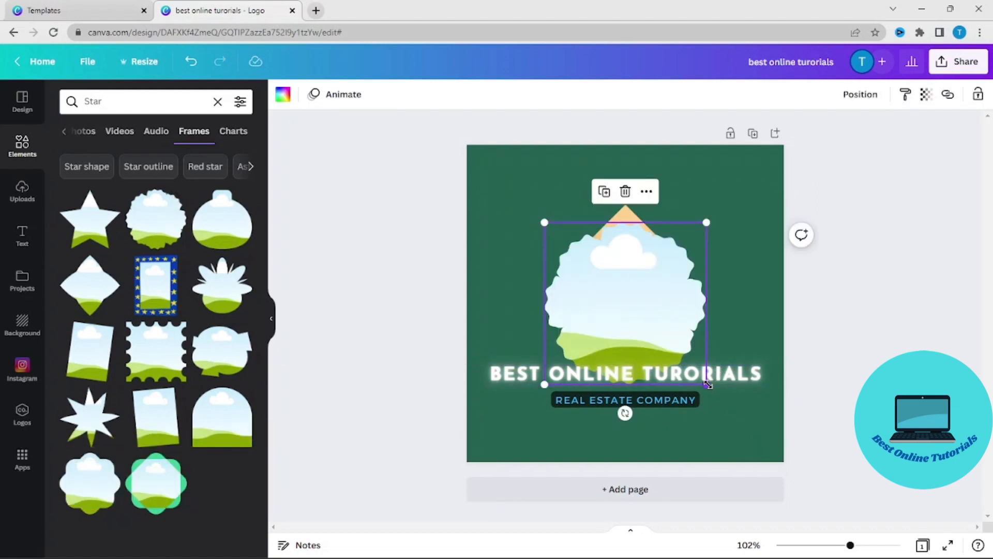
pyautogui.moveTo(707, 384); pyautogui.dragTo(629, 335)
pyautogui.moveTo(608, 298); pyautogui.dragTo(540, 234)
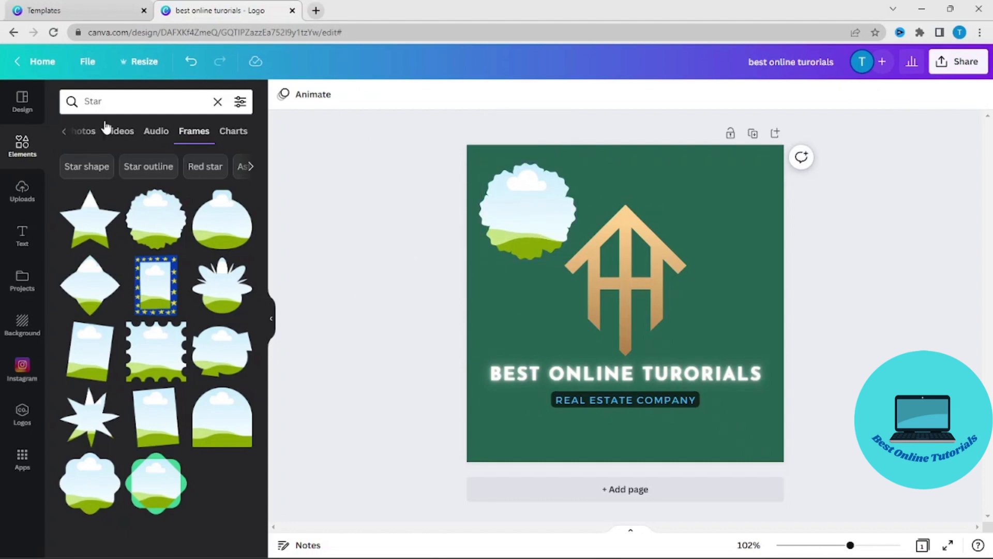
# Step: Fill the scalloped frame with the uploaded photo of the white two-storey house
pyautogui.click(22, 192)
pyautogui.scroll(-3, 162, 419)
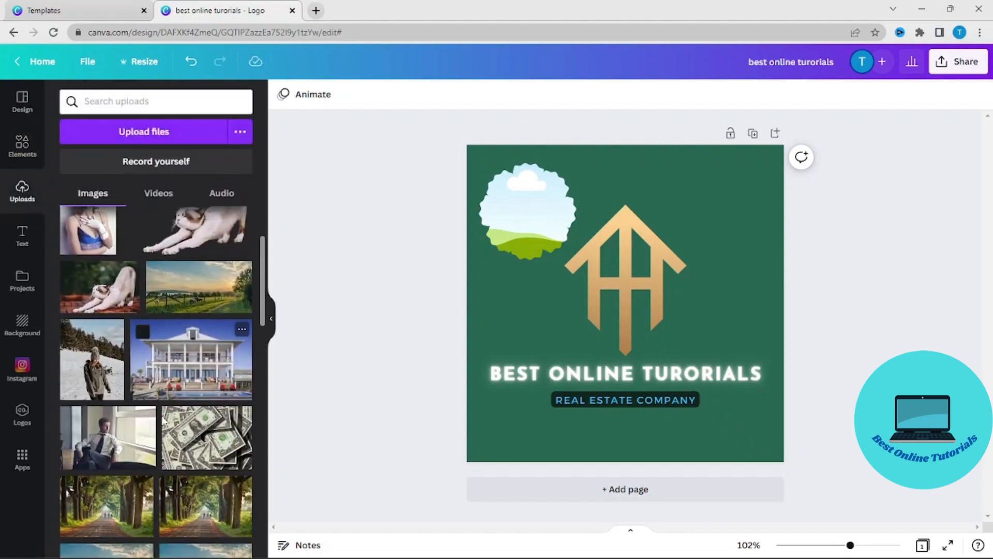
pyautogui.click(194, 357)
pyautogui.moveTo(670, 346); pyautogui.dragTo(546, 232)
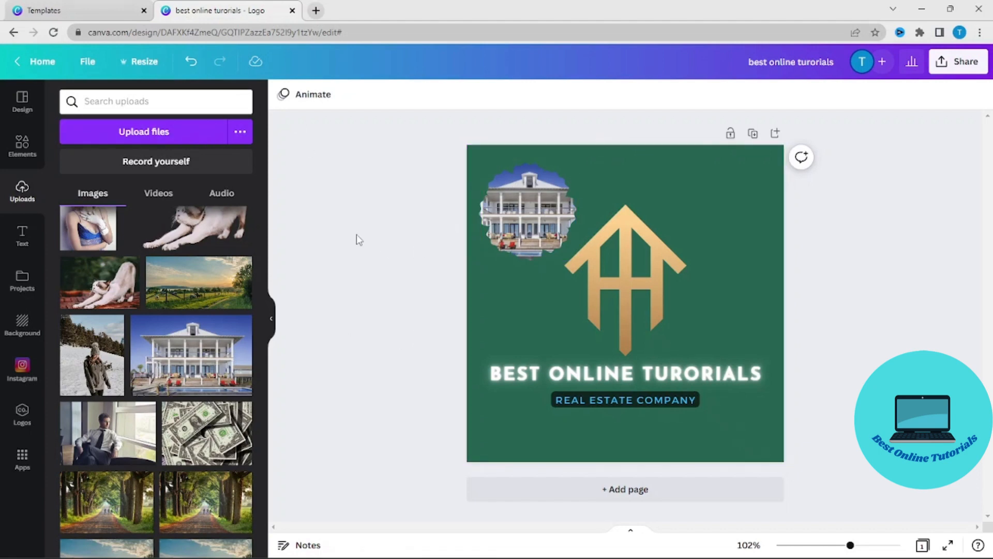
pyautogui.click(22, 145)
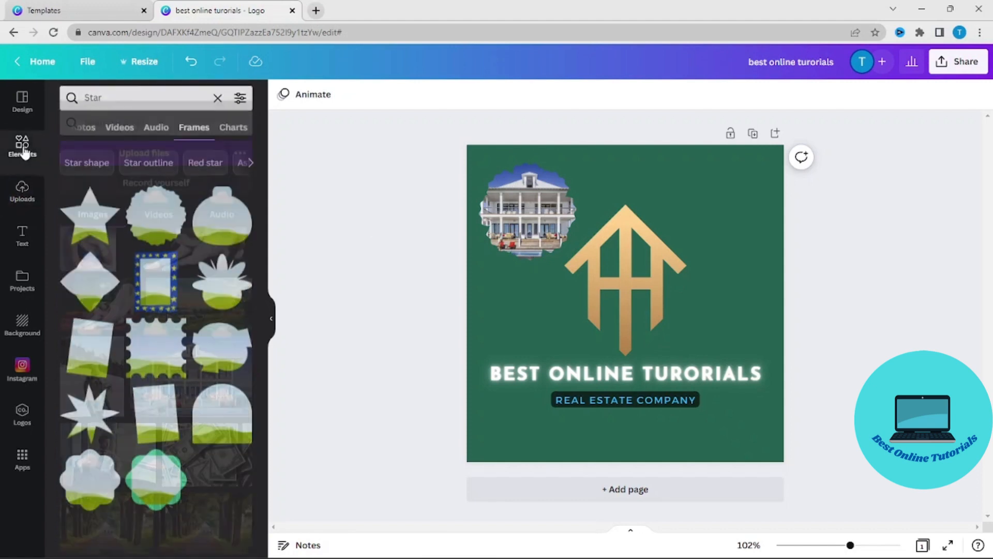
pyautogui.click(21, 235)
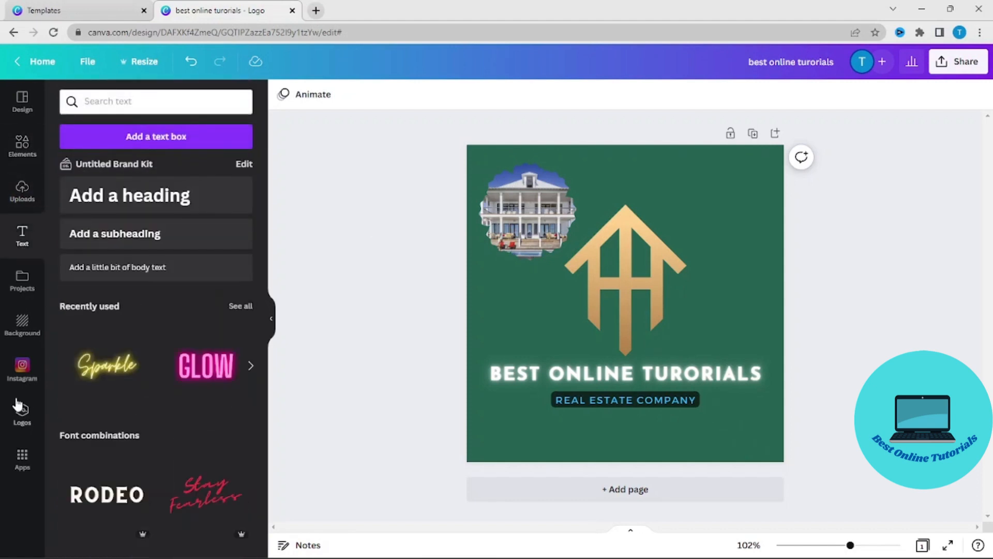
pyautogui.click(30, 325)
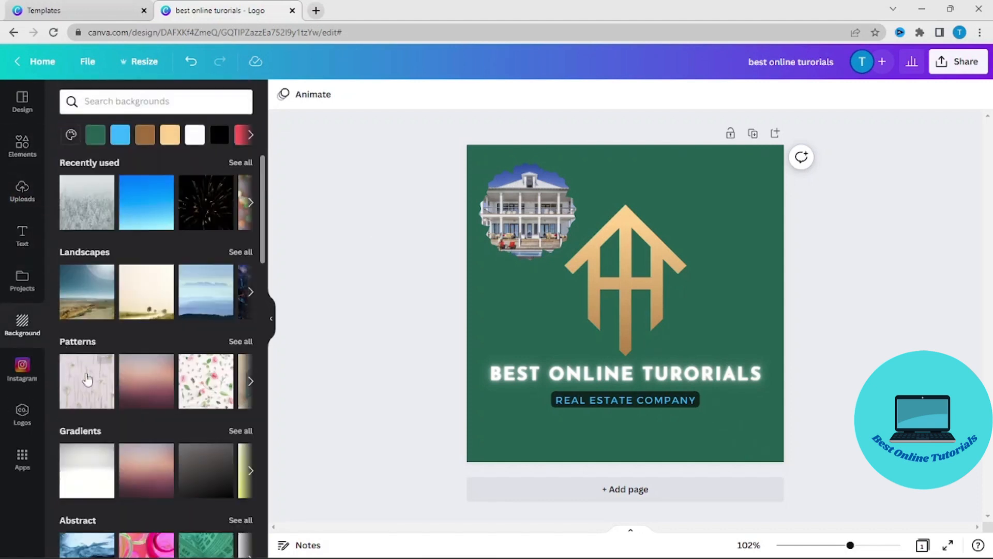
pyautogui.scroll(-7, 126, 411)
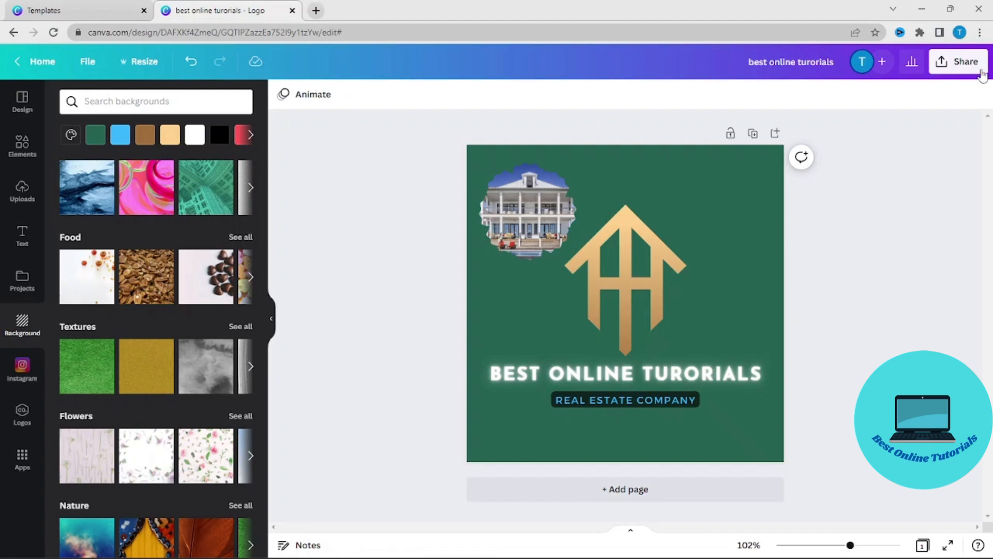
# Step: Download the finished logo as a PNG file at size 1, 500 × 500 px
pyautogui.click(961, 64)
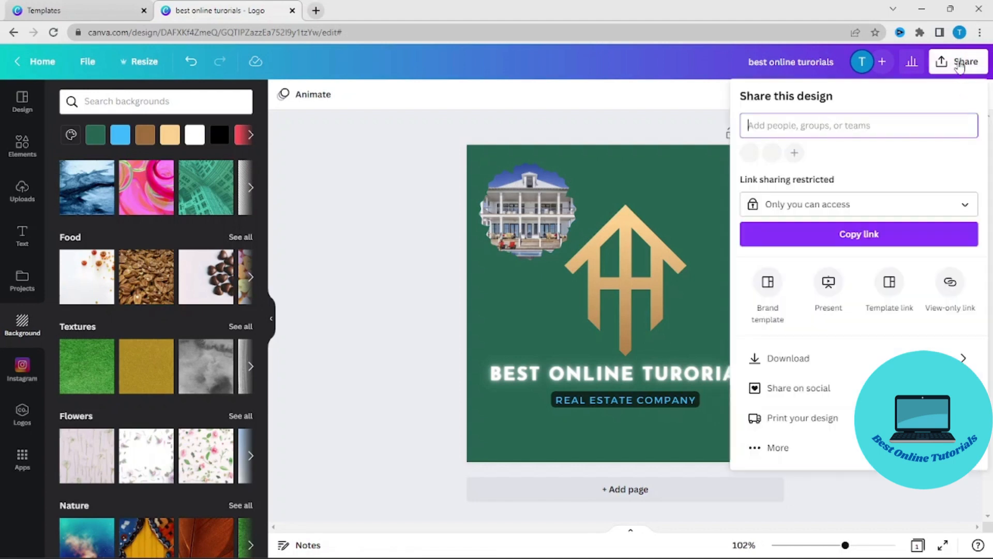
pyautogui.click(821, 356)
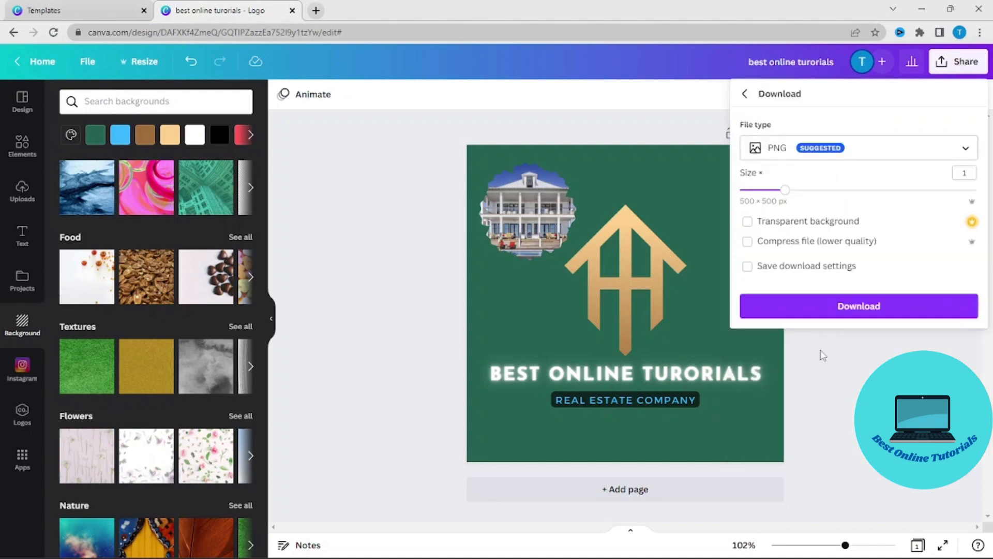
pyautogui.click(859, 313)
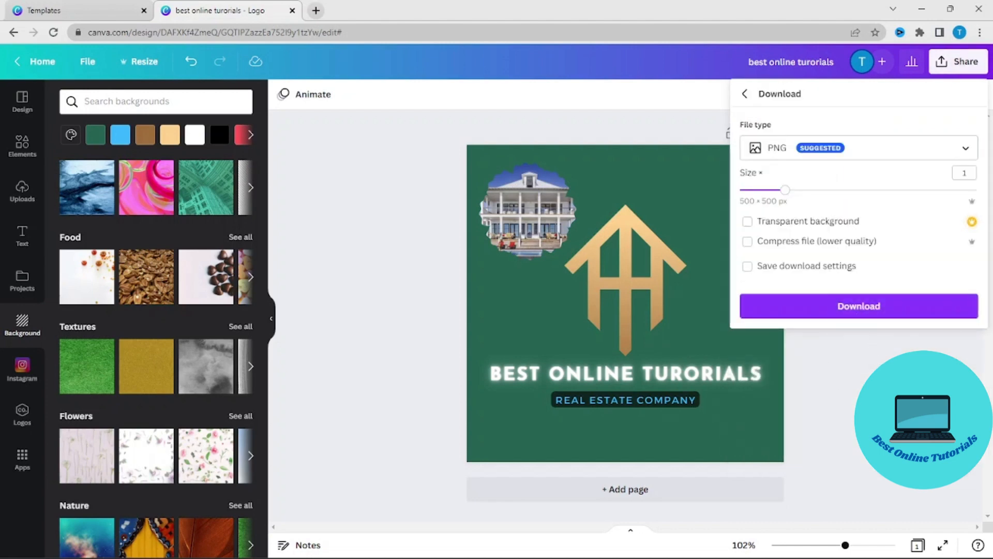